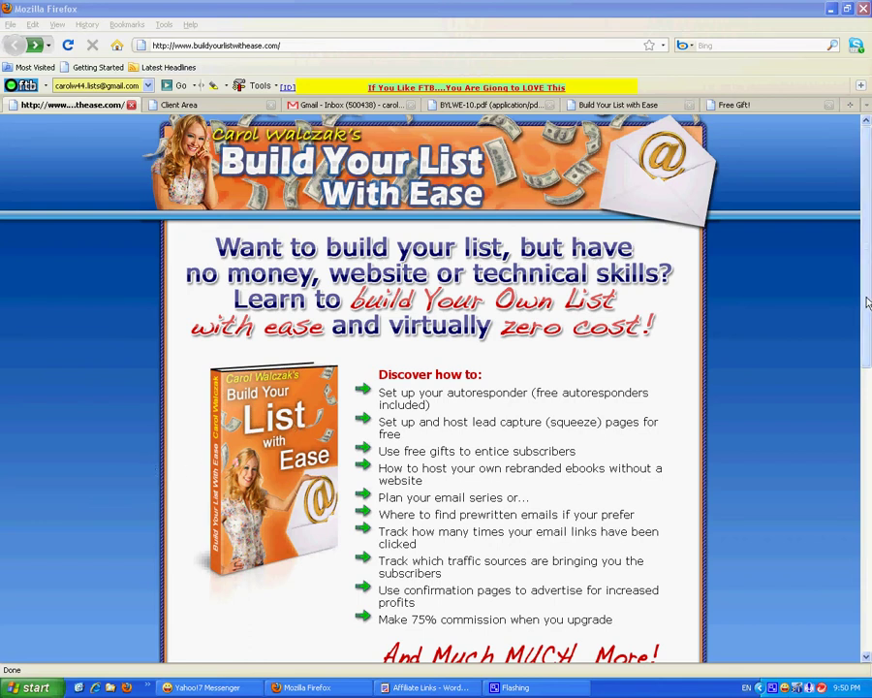
# Check Step 1 (sign up for a free autoresponder) in BYLWE-10.pdf, then return to the Client Area.
pyautogui.scroll(-4, 867, 303)
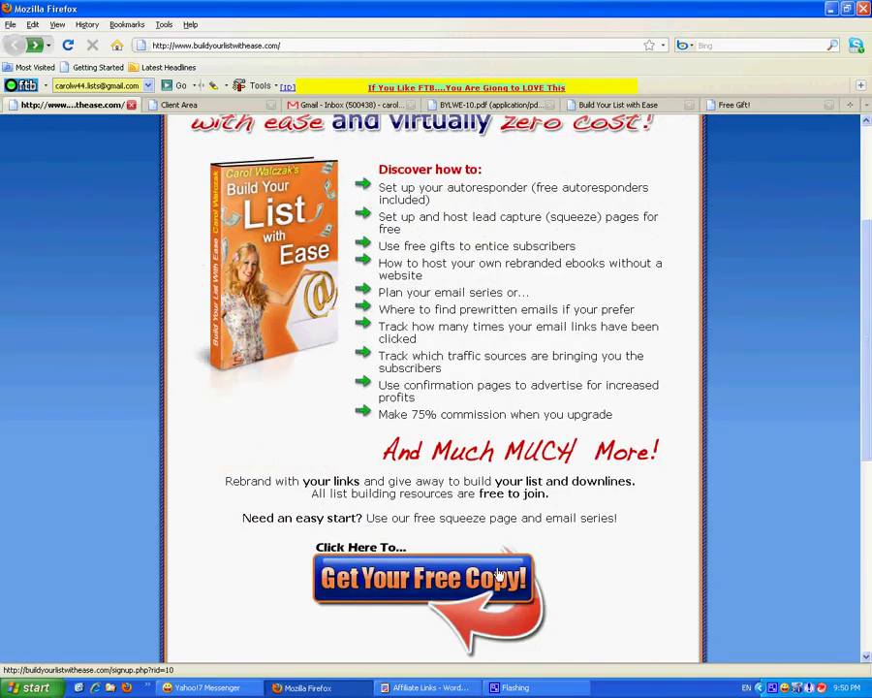
pyautogui.scroll(-7, 865, 449)
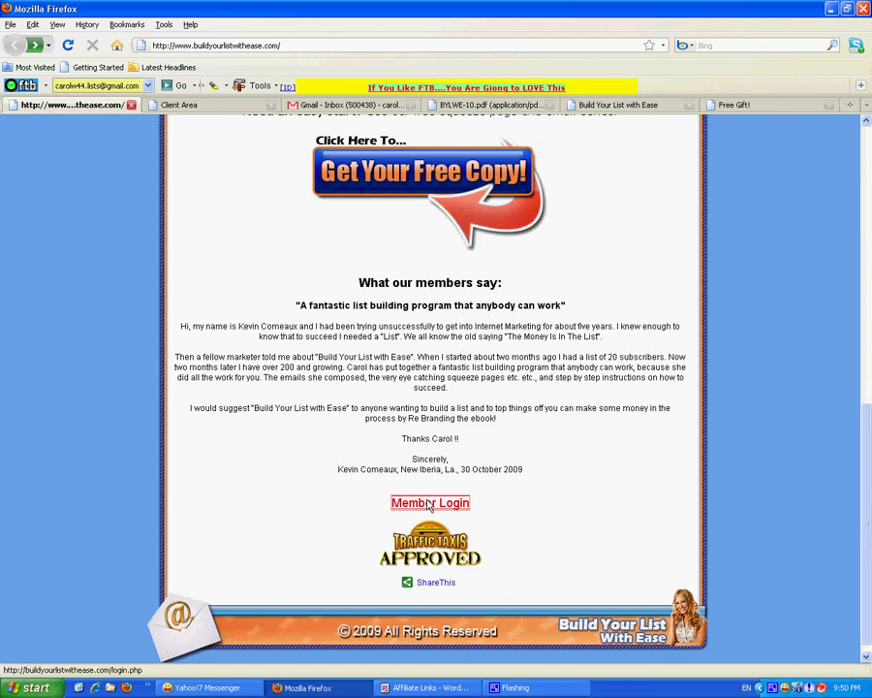
pyautogui.click(519, 106)
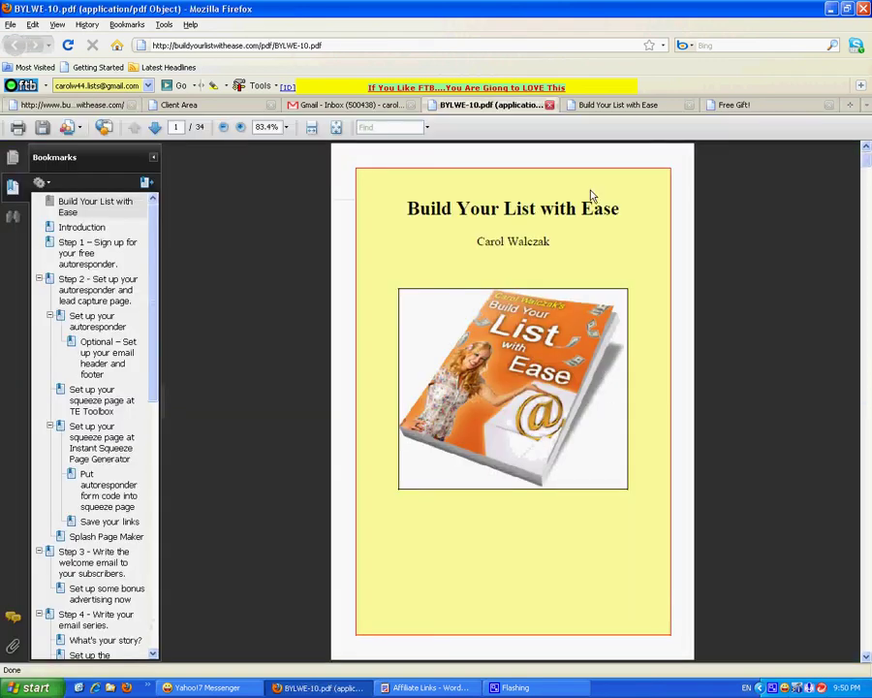
pyautogui.click(107, 253)
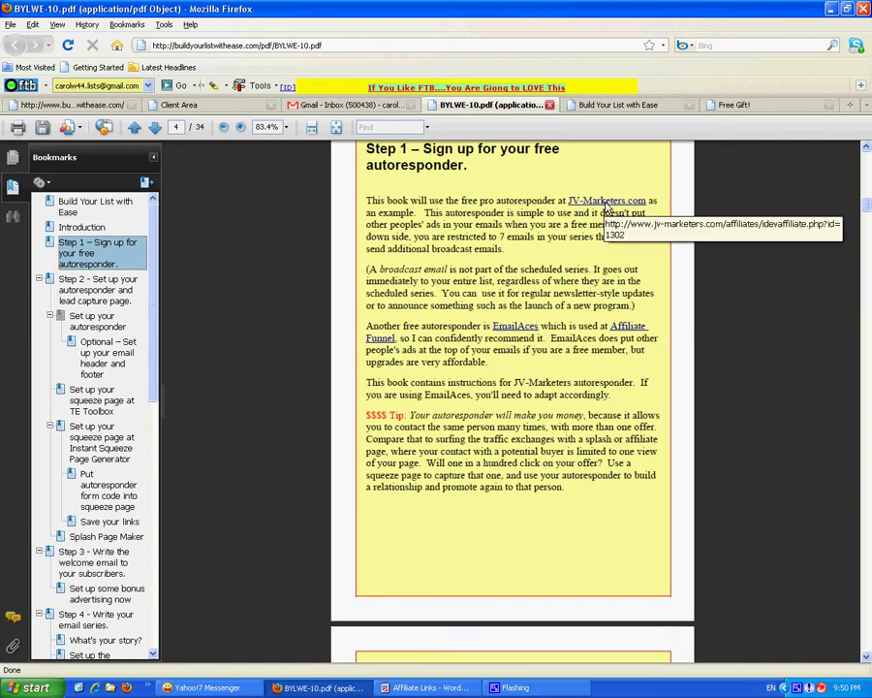
pyautogui.click(194, 106)
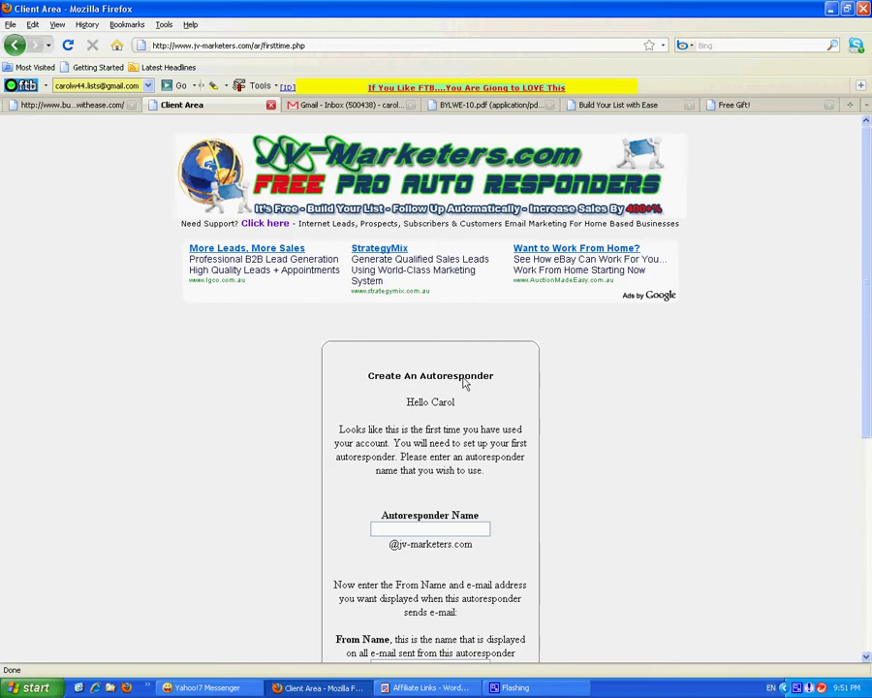
# Name the new autoresponder bylwedemo4.
pyautogui.scroll(-1, 868, 378)
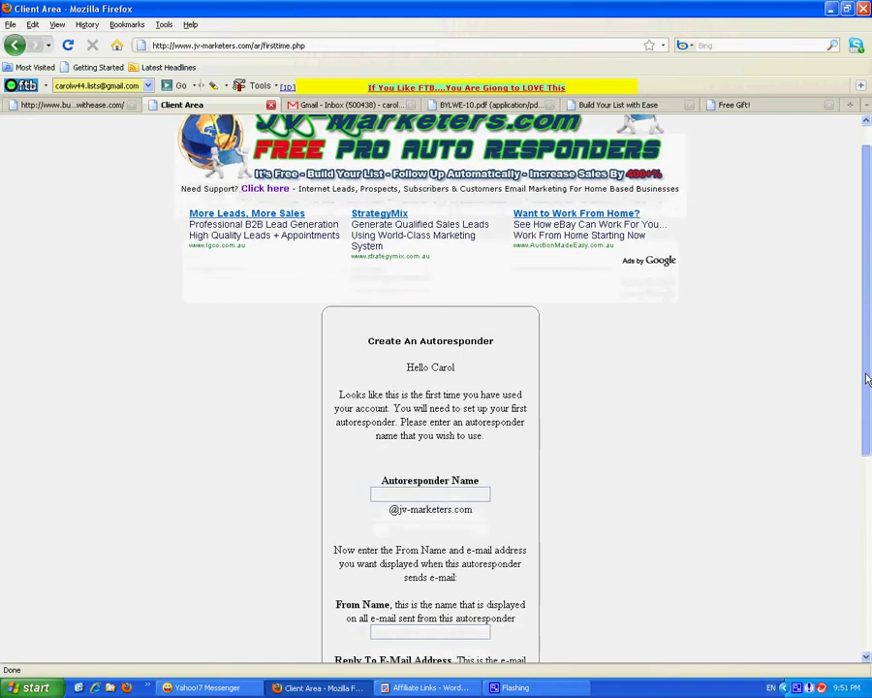
pyautogui.moveTo(867, 378); pyautogui.dragTo(859, 489)
pyautogui.click(405, 298)
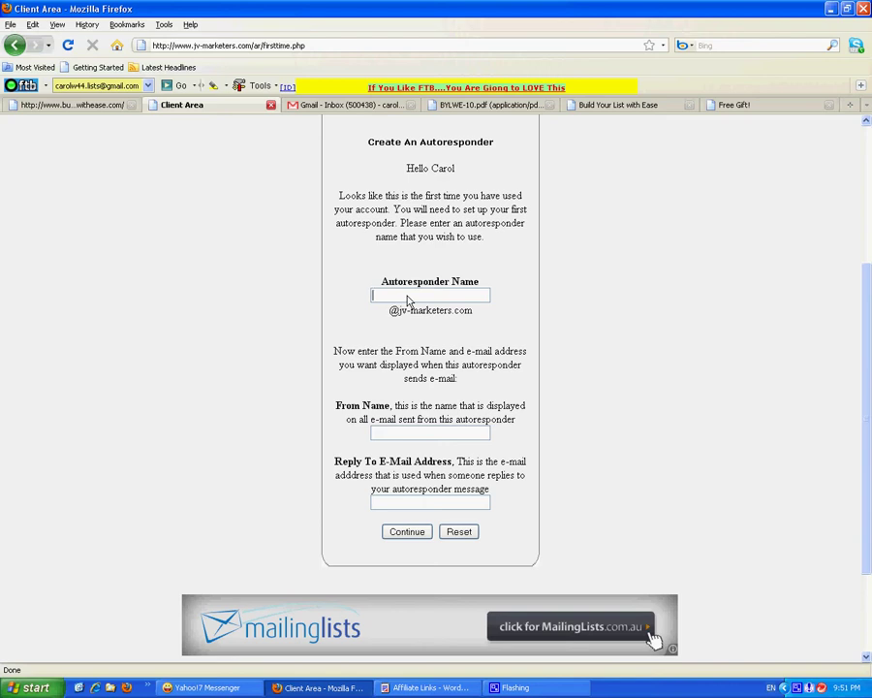
pyautogui.write('by')
pyautogui.click(397, 310)
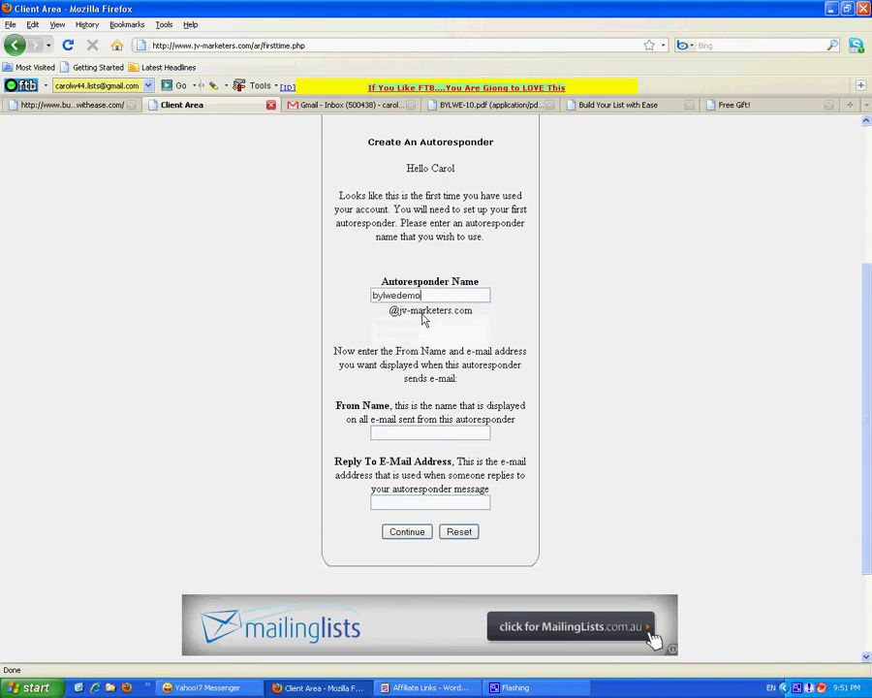
pyautogui.write('4')
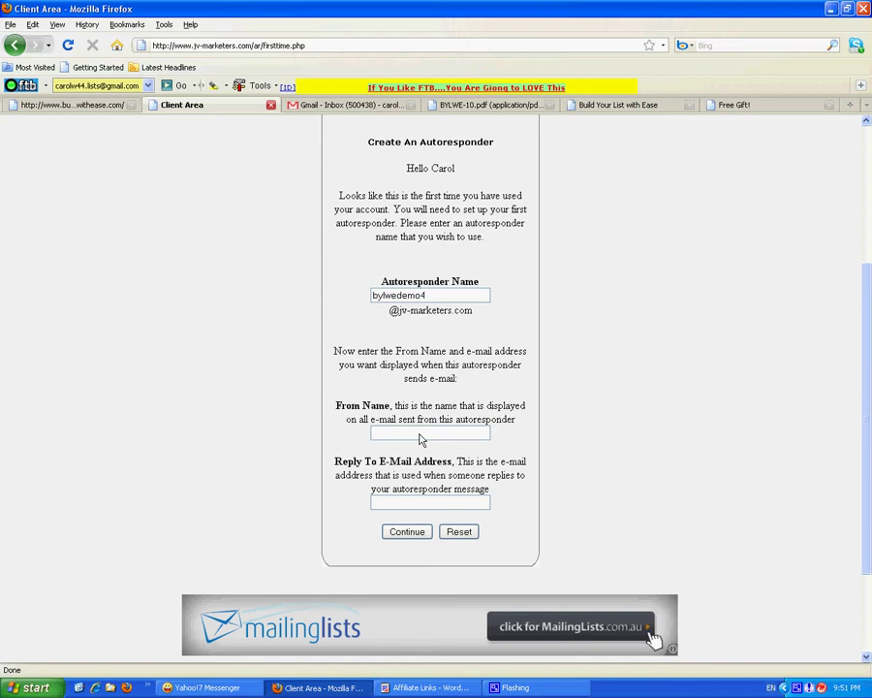
# Set From Name to Build Your List With Ease, fill in the reply-to e-mail, and submit.
pyautogui.write('B')
pyautogui.press('Down')
pyautogui.press('Return')
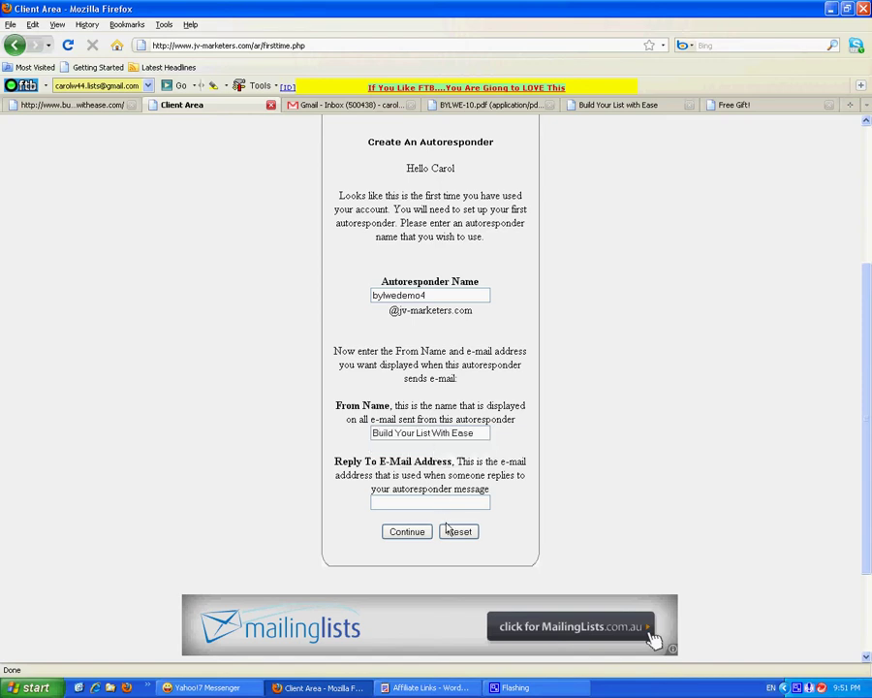
pyautogui.click(425, 507)
pyautogui.write('ca')
pyautogui.click(437, 516)
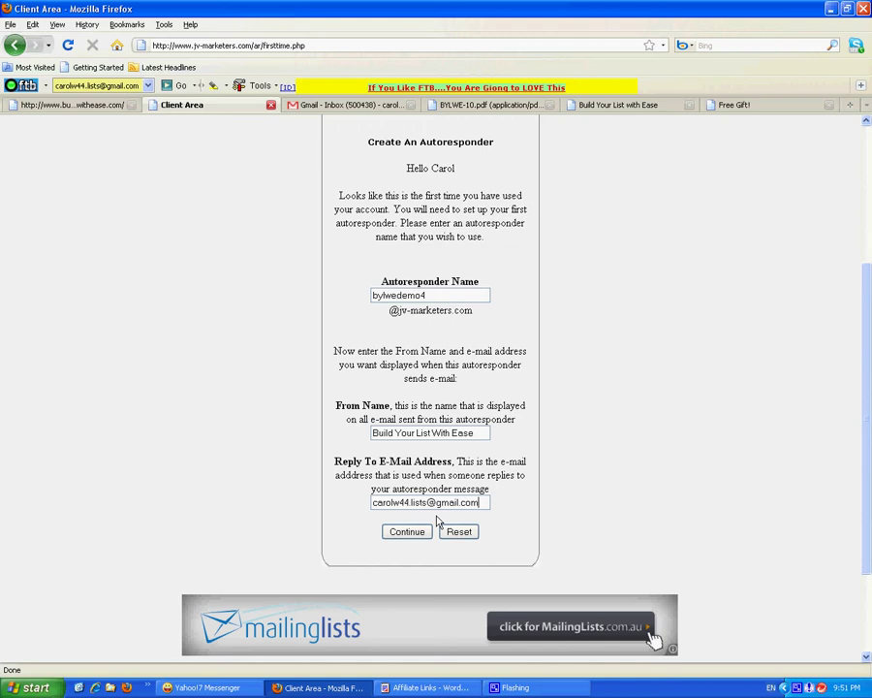
pyautogui.click(406, 532)
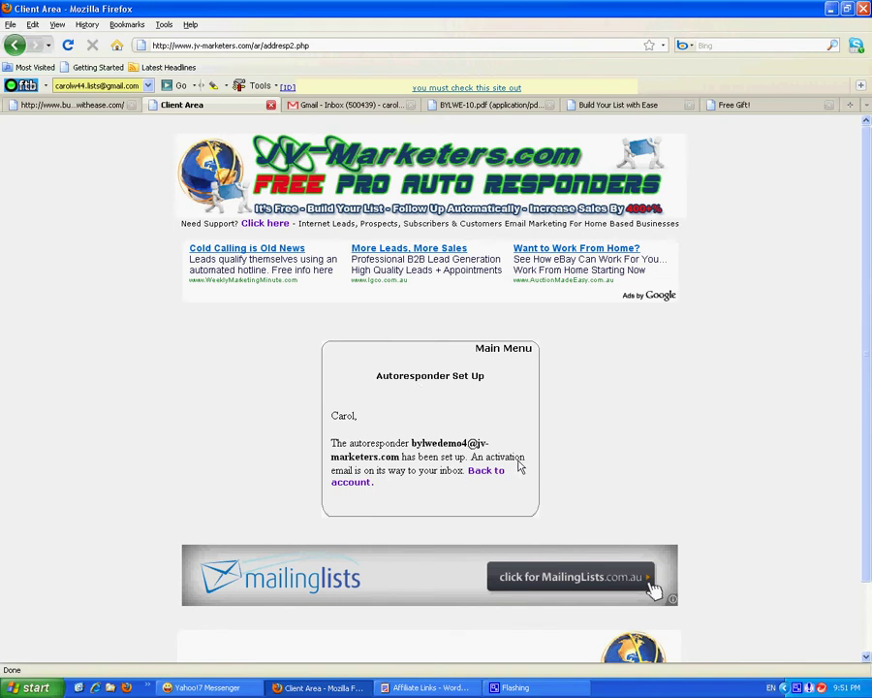
# Open the 'Please activate your autoresponder' email in Gmail and follow its activation link.
pyautogui.click(377, 107)
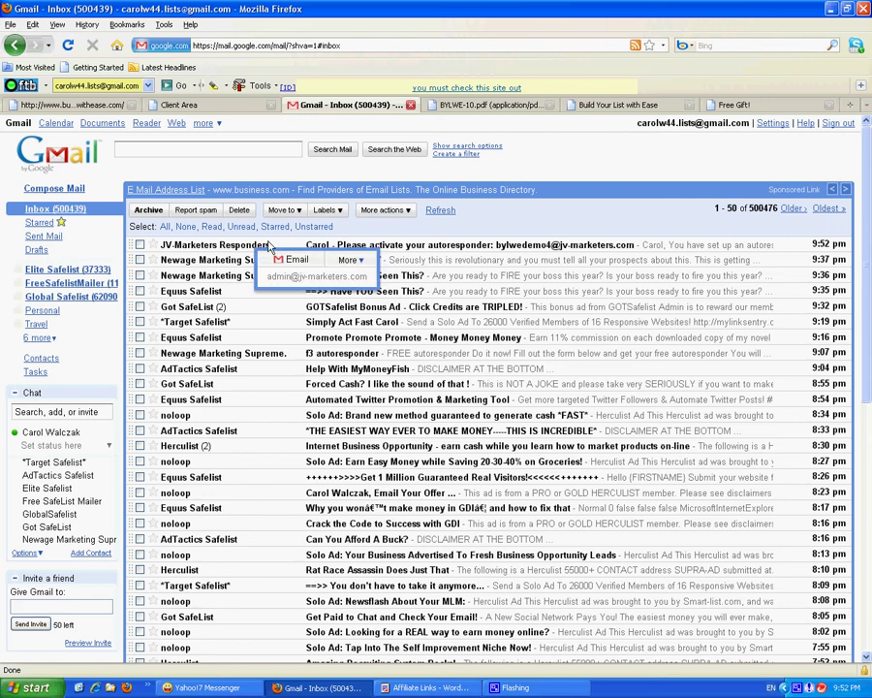
pyautogui.click(390, 246)
pyautogui.click(316, 409)
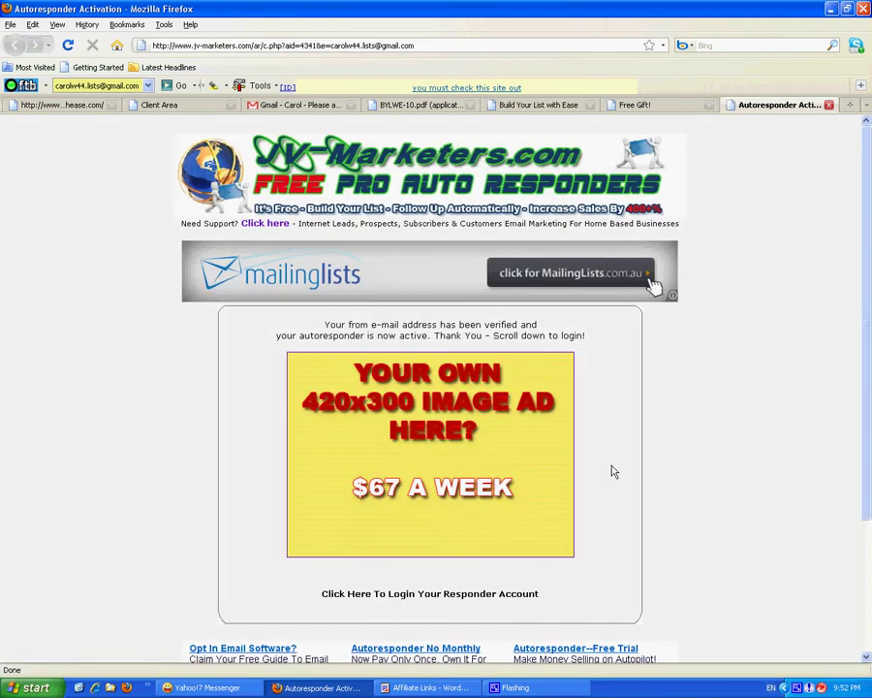
# Log into the responder account and decline the splash page's special offer.
pyautogui.click(500, 598)
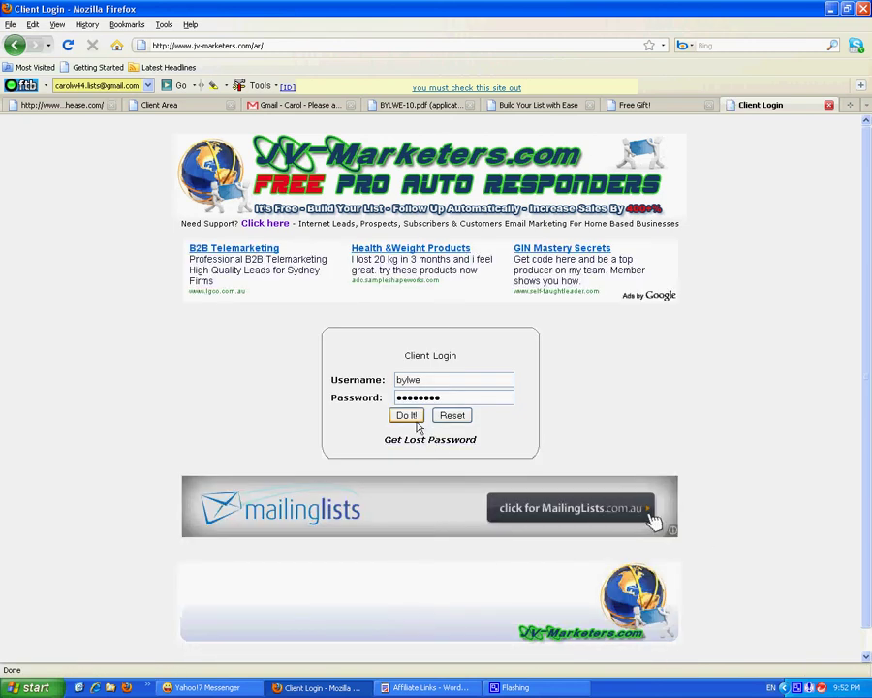
pyautogui.click(407, 415)
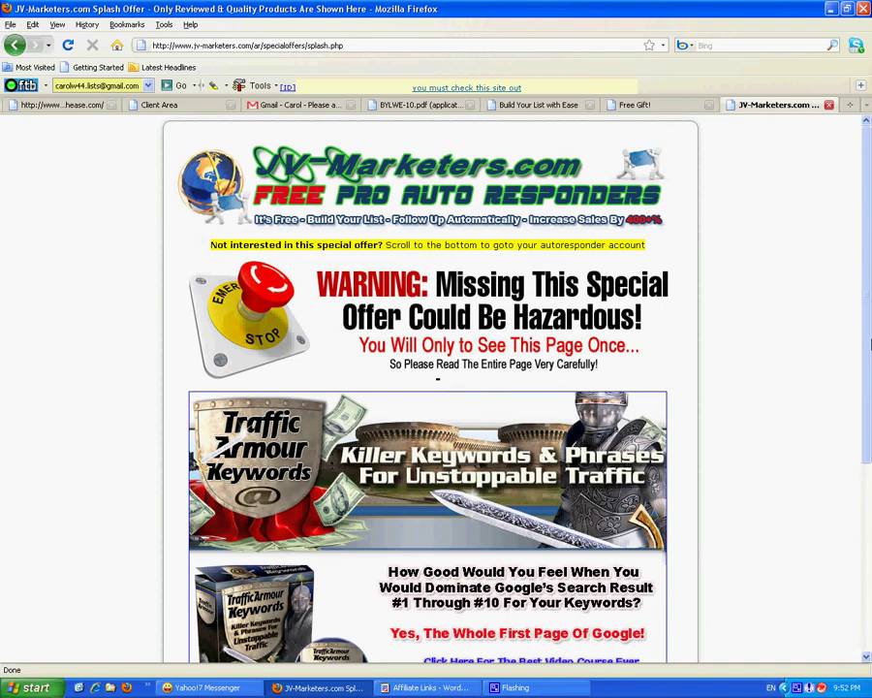
pyautogui.scroll(-1, 869, 391)
pyautogui.moveTo(868, 391); pyautogui.dragTo(867, 541)
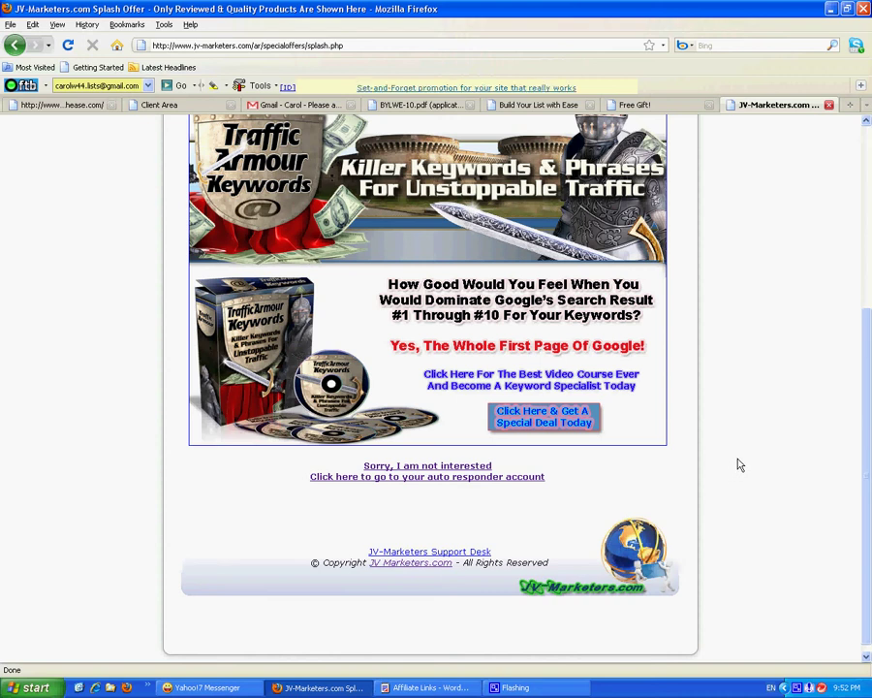
pyautogui.click(423, 474)
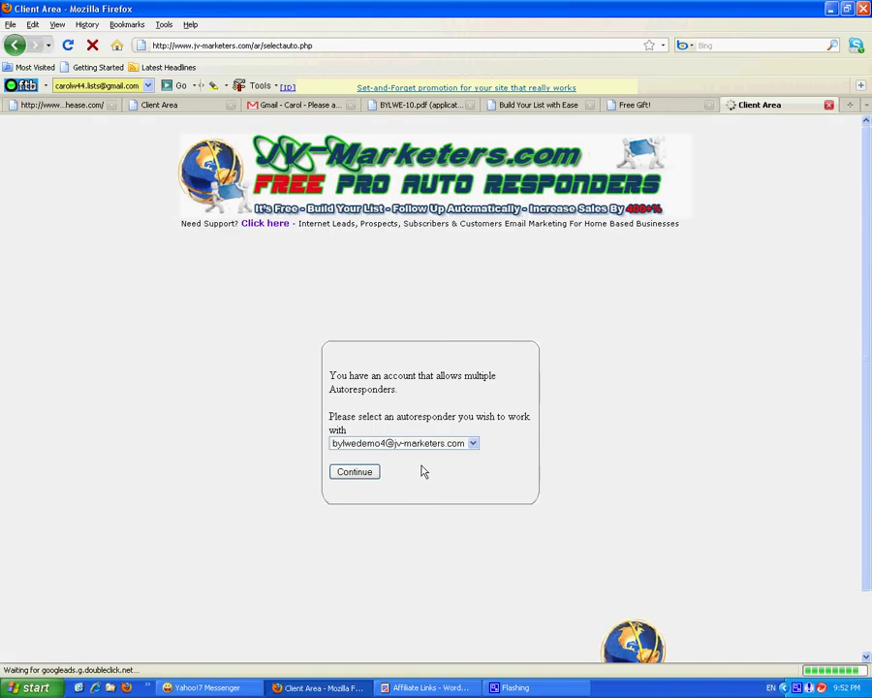
# Continue with the bylwedemo4 autoresponder and go to Get Sign-up Form Code under Form Code.
pyautogui.click(355, 472)
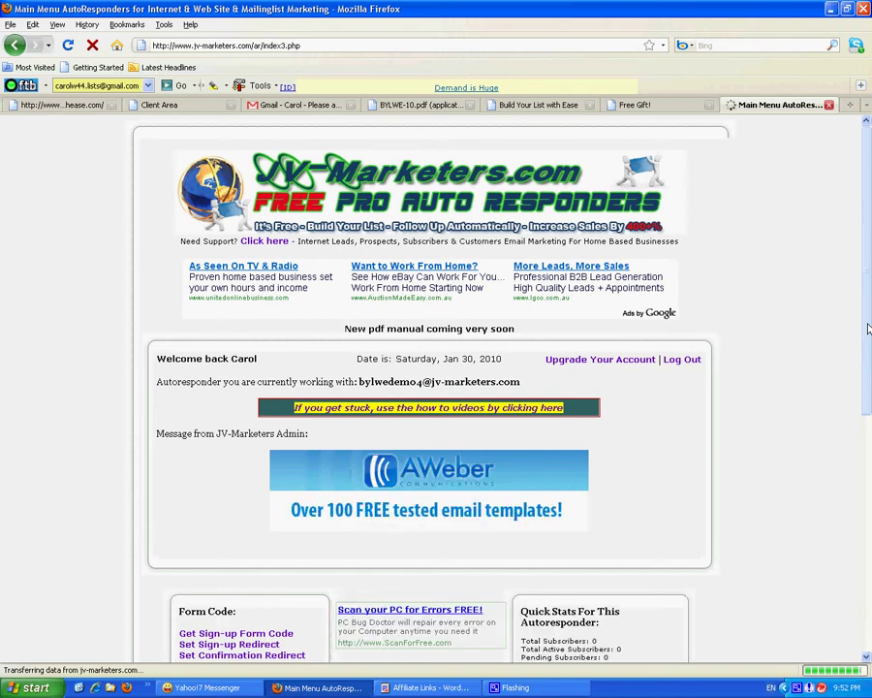
pyautogui.moveTo(869, 330); pyautogui.dragTo(867, 471)
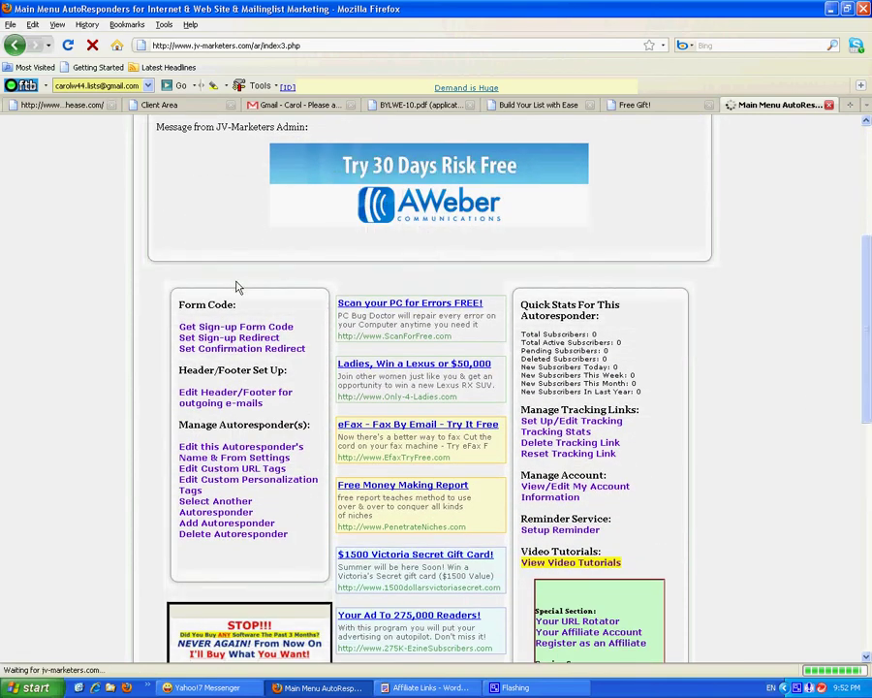
pyautogui.click(219, 331)
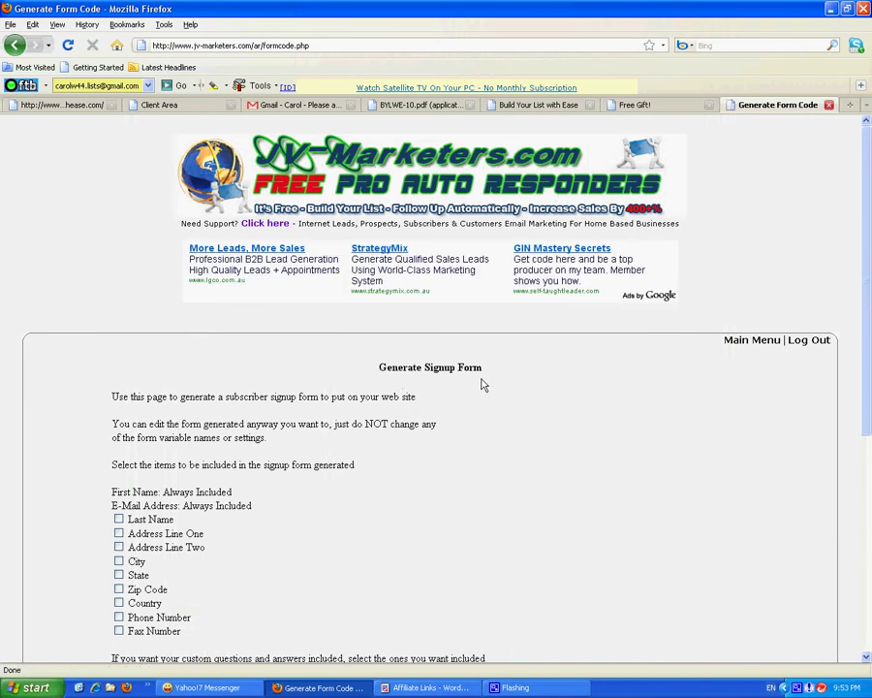
# Generate form code with no extra fields (First Name and E-Mail only), then select all and copy it.
pyautogui.moveTo(867, 327); pyautogui.dragTo(789, 430)
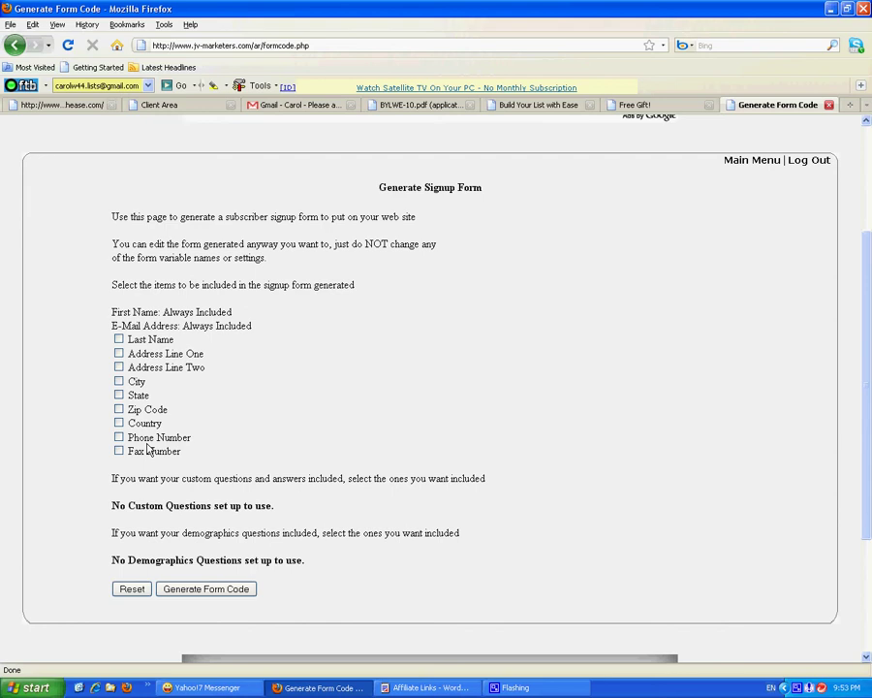
pyautogui.click(208, 589)
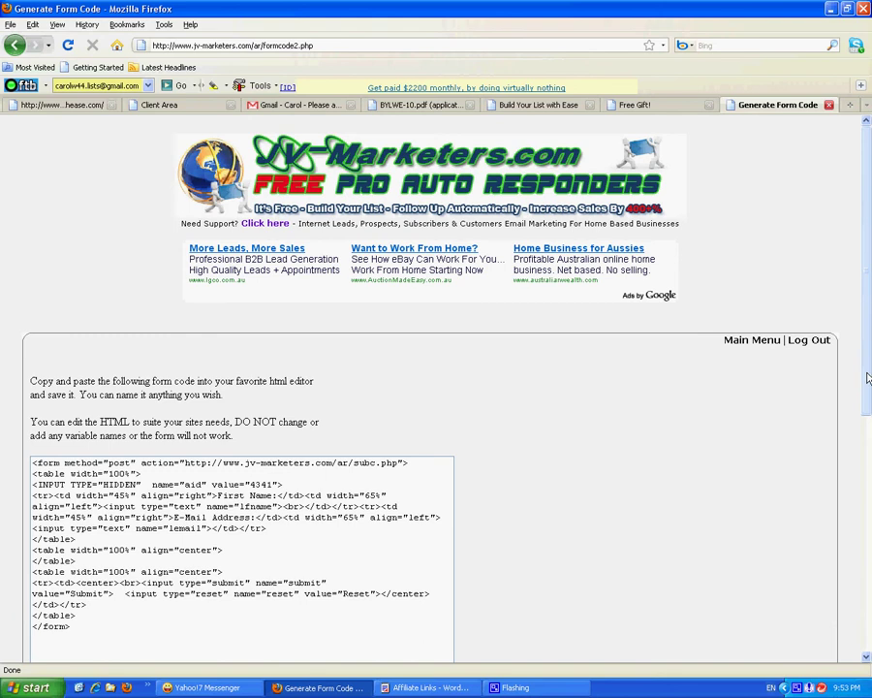
pyautogui.moveTo(868, 378); pyautogui.dragTo(866, 495)
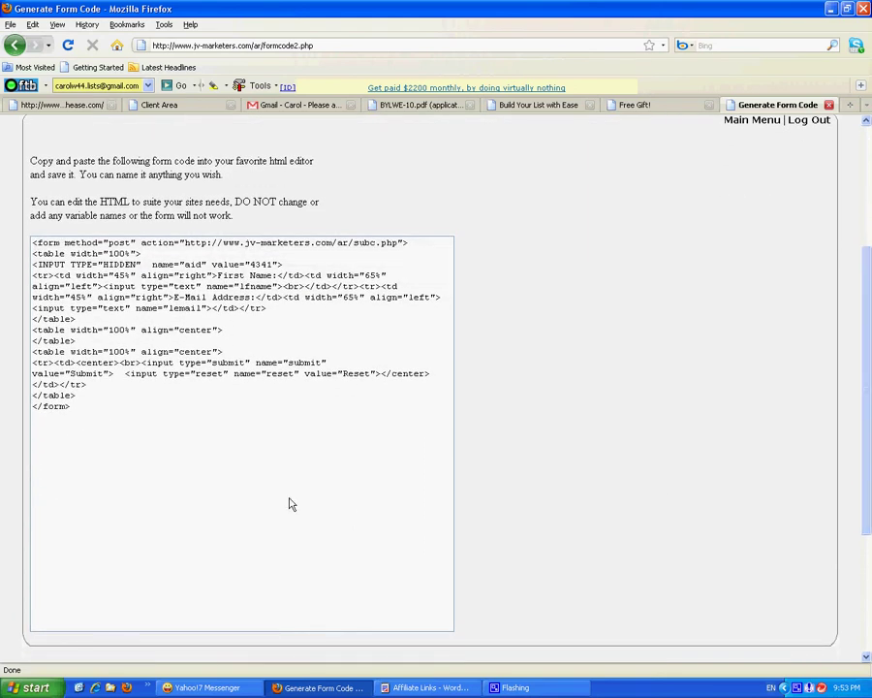
pyautogui.rightClick(164, 291)
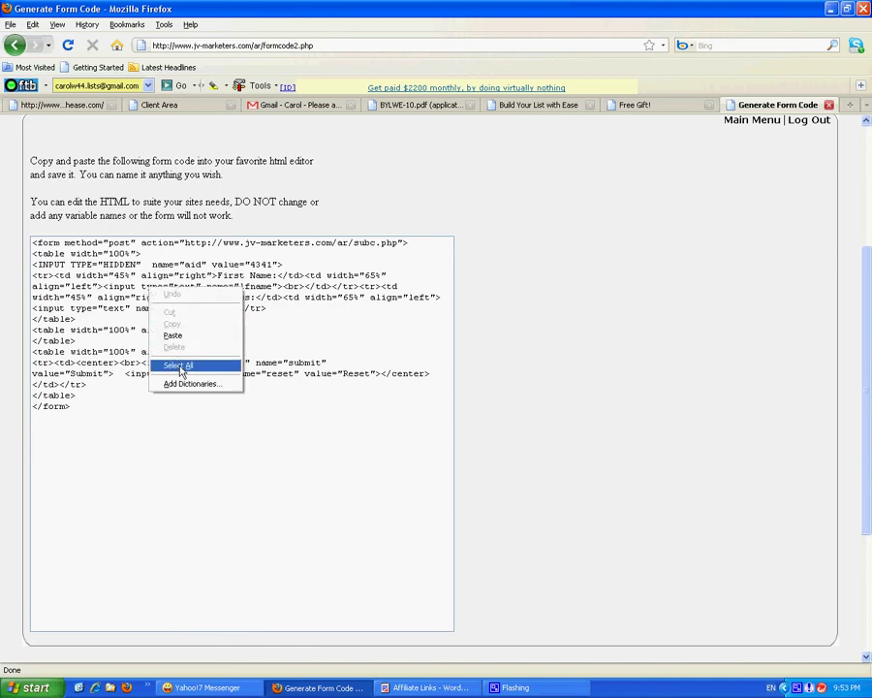
pyautogui.click(194, 363)
pyautogui.rightClick(194, 312)
pyautogui.click(213, 341)
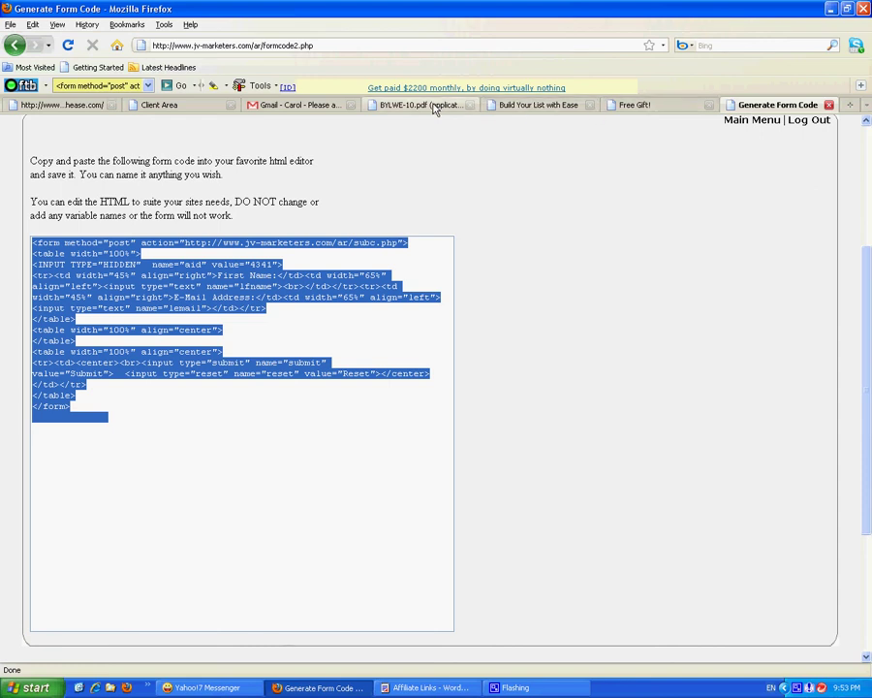
# Paste the form code into the members page's Step 2 box and save it with Update Autoresponder Code.
pyautogui.click(531, 107)
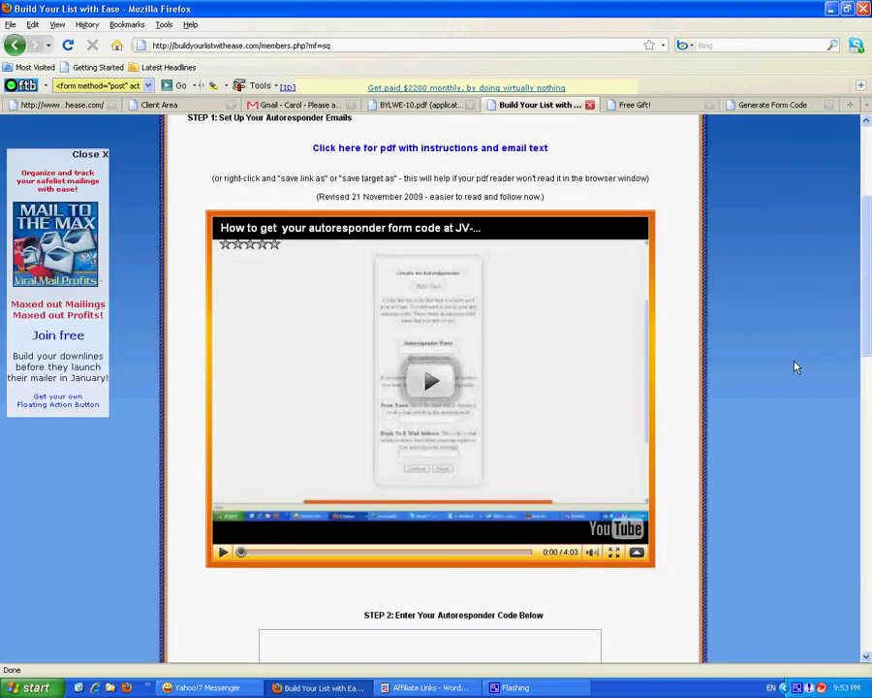
pyautogui.moveTo(866, 322); pyautogui.dragTo(868, 320)
pyautogui.scroll(-5, 867, 320)
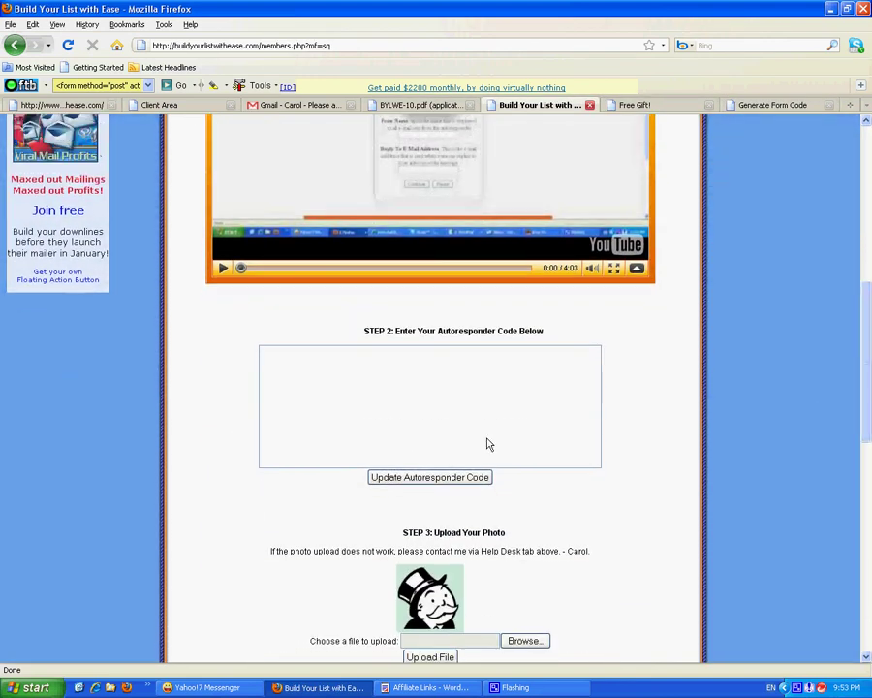
pyautogui.rightClick(306, 361)
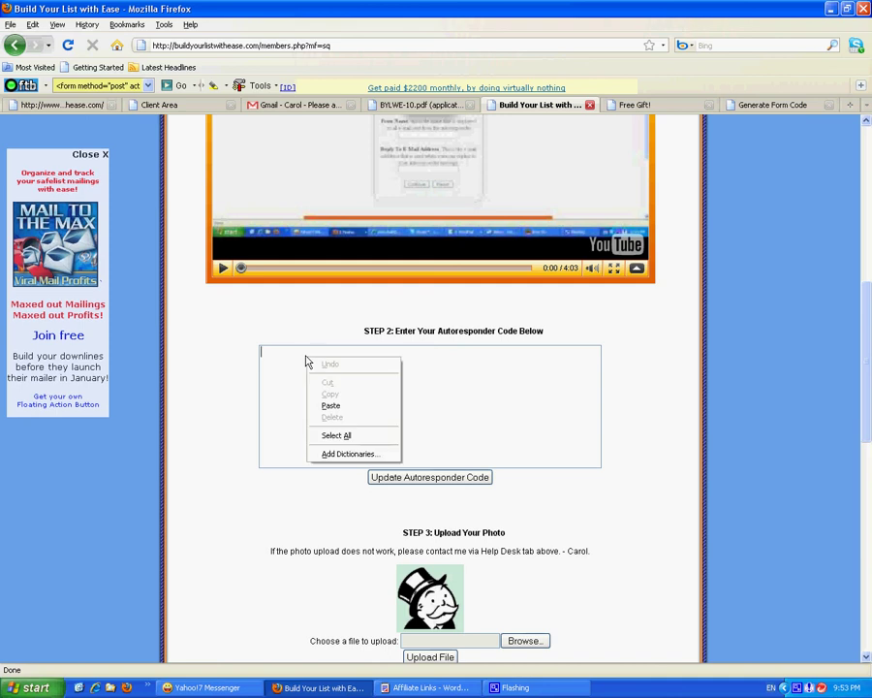
pyautogui.click(330, 405)
pyautogui.moveTo(598, 444)
pyautogui.mouseDown()
pyautogui.moveTo(596, 389)
pyautogui.moveTo(593, 445)
pyautogui.mouseUp()
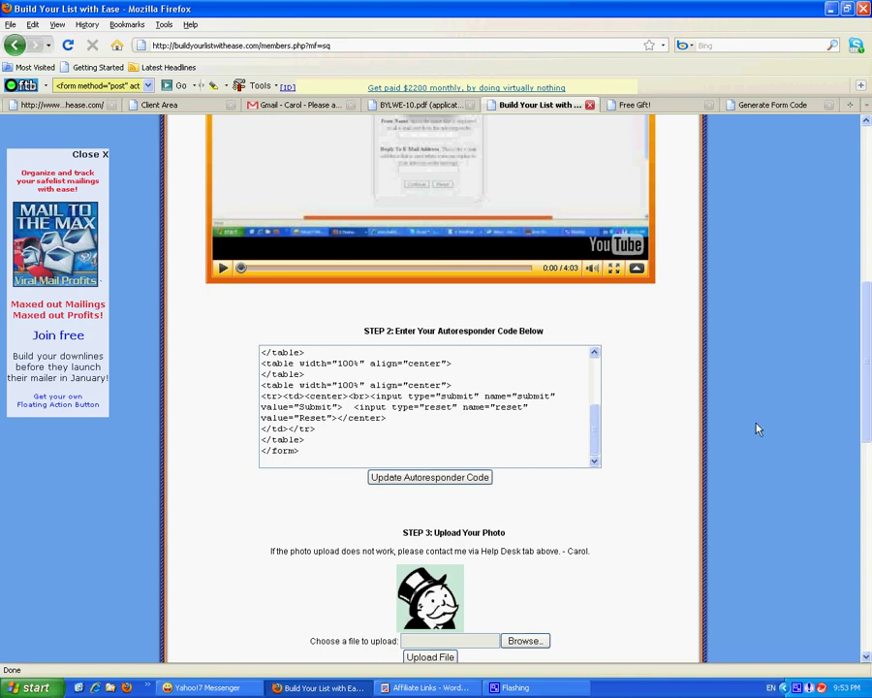
pyautogui.moveTo(868, 419); pyautogui.dragTo(869, 485)
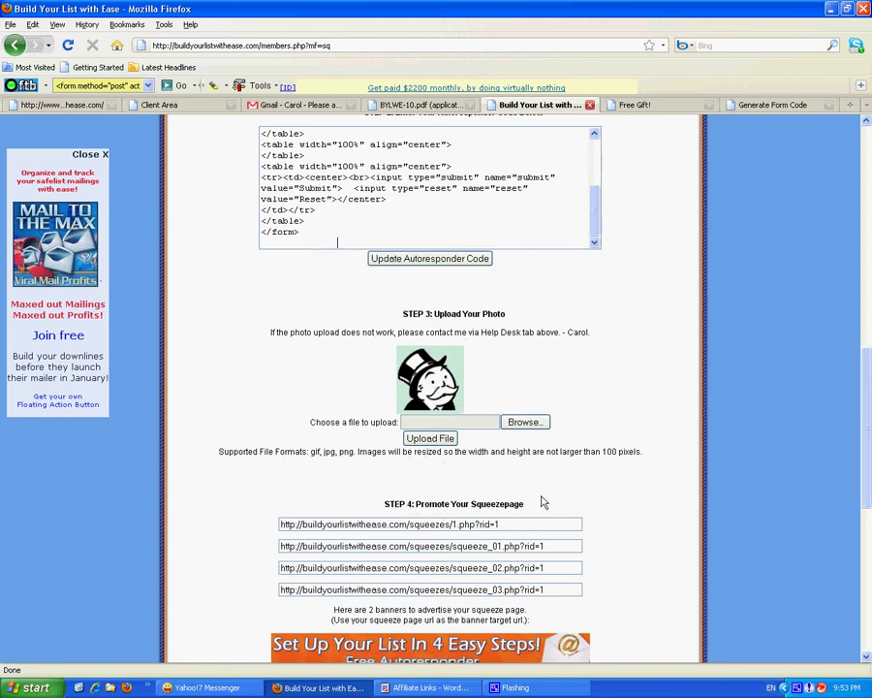
pyautogui.click(432, 260)
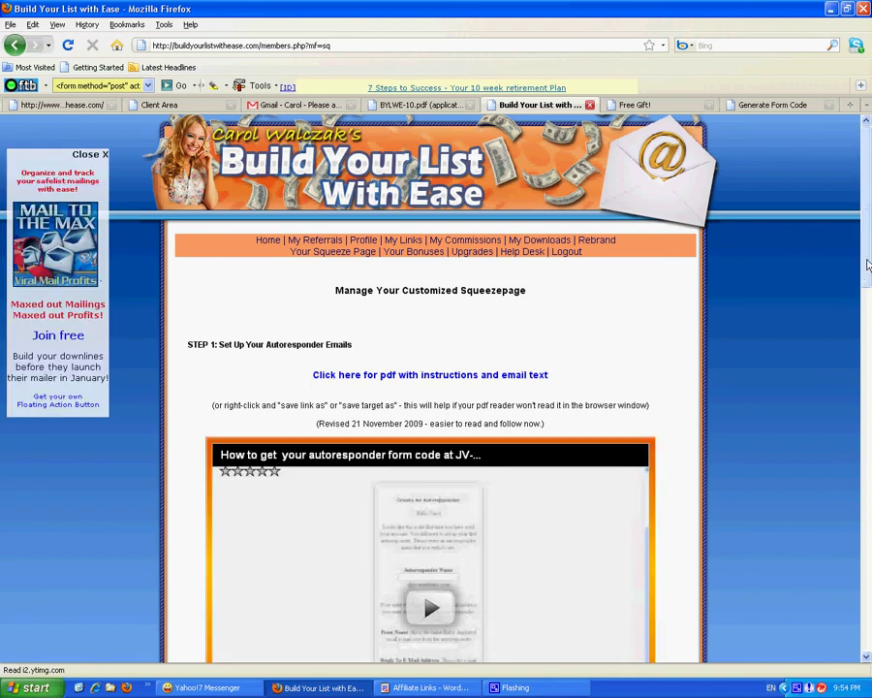
# Copy the second squeeze-page URL from Step 4 and view the squeeze_01 page in the Free Gift! tab.
pyautogui.moveTo(866, 264); pyautogui.dragTo(866, 496)
pyautogui.moveTo(549, 493); pyautogui.dragTo(278, 498)
pyautogui.rightClick(305, 499)
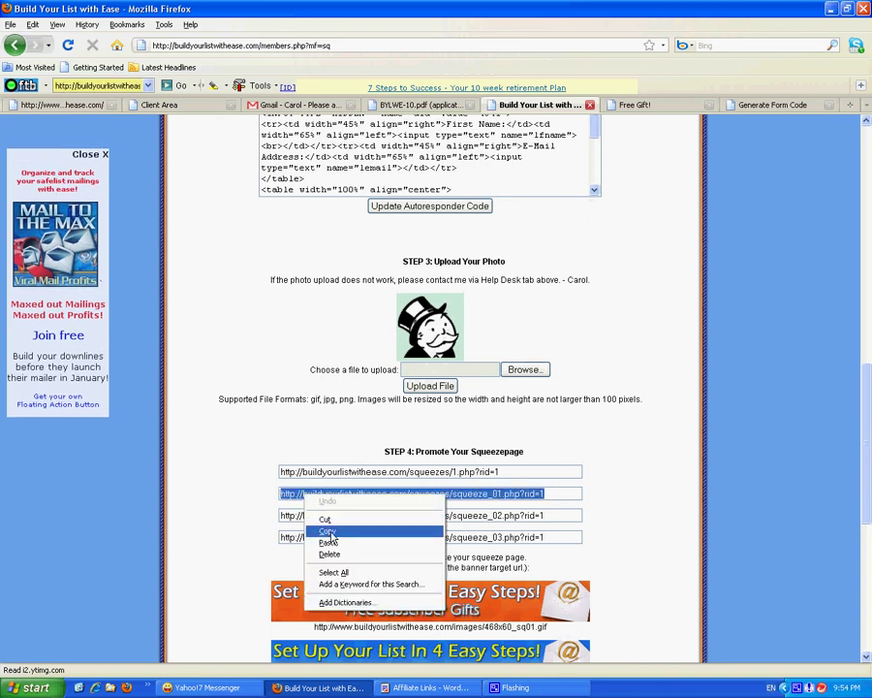
pyautogui.click(329, 527)
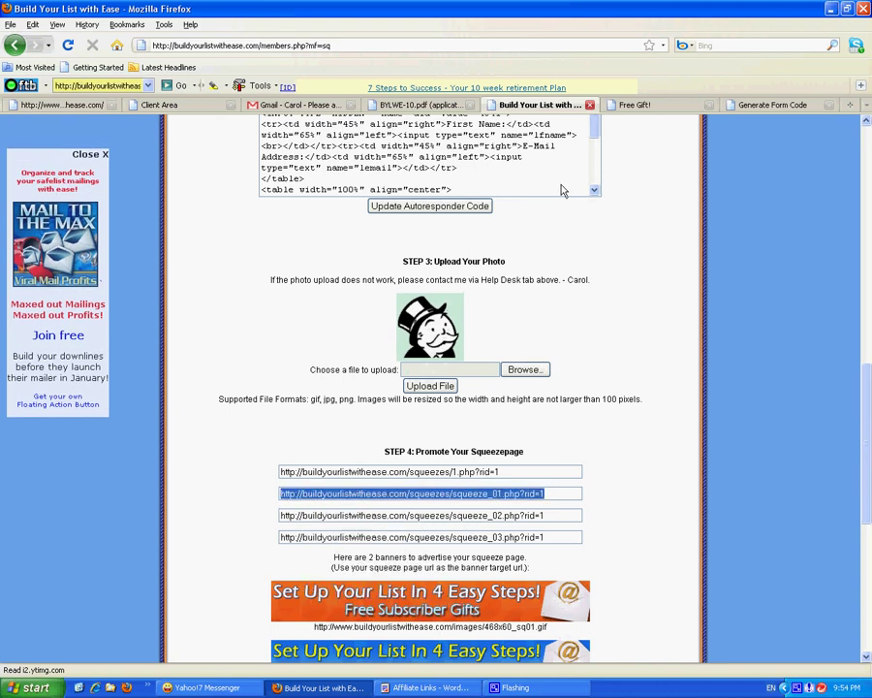
pyautogui.click(672, 114)
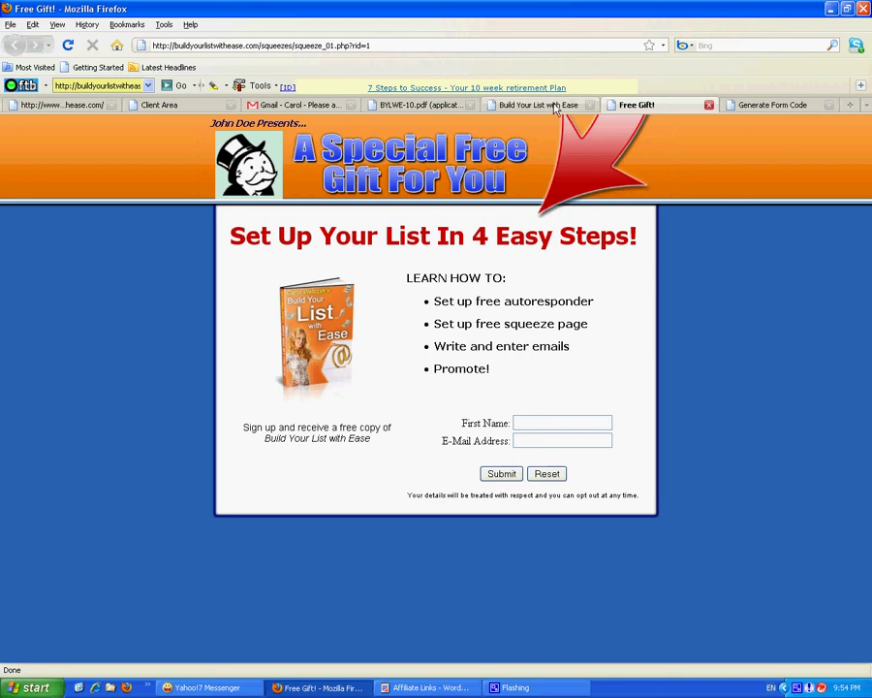
# Go back to the members page and briefly view the 4:03 tutorial video full screen.
pyautogui.hotkey('ctrl', 'pageup')
pyautogui.scroll(10, 869, 391)
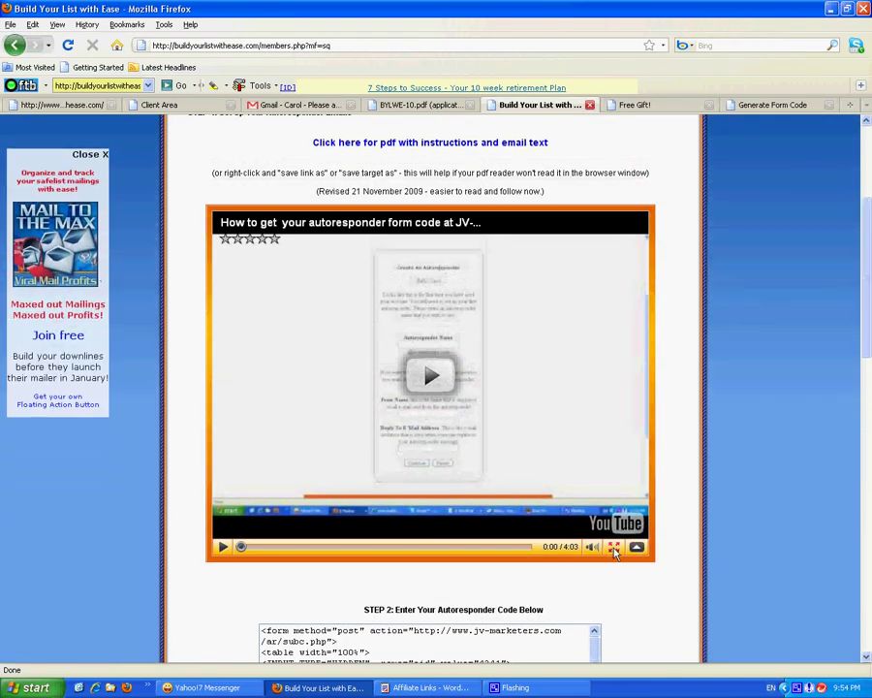
pyautogui.click(613, 547)
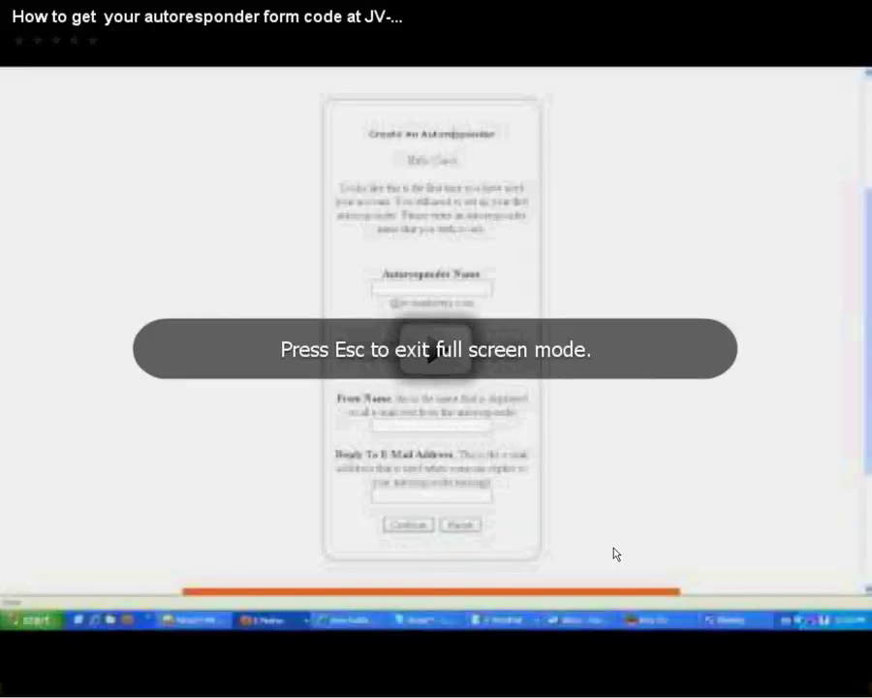
pyautogui.press('Escape')
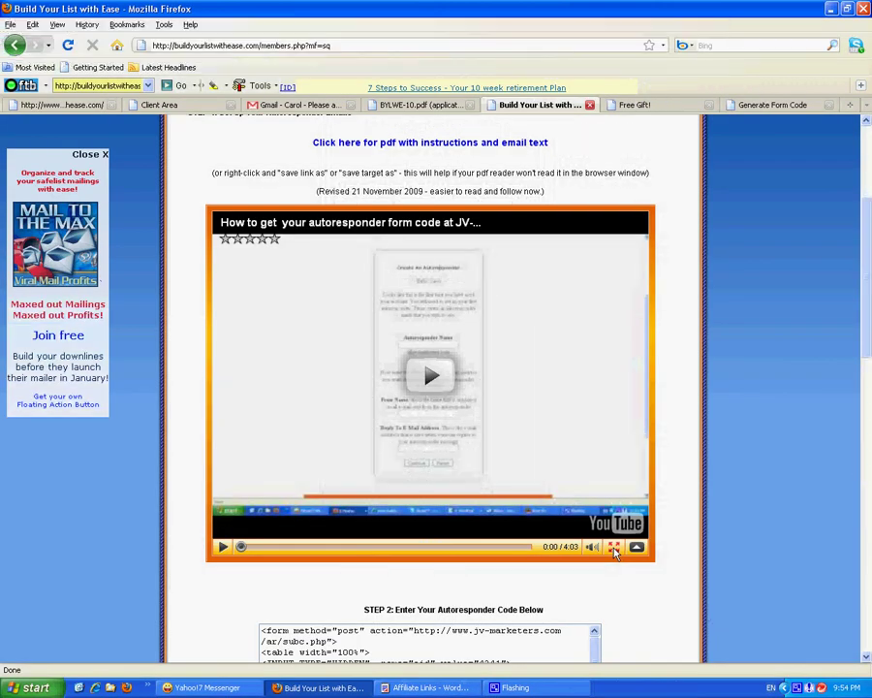